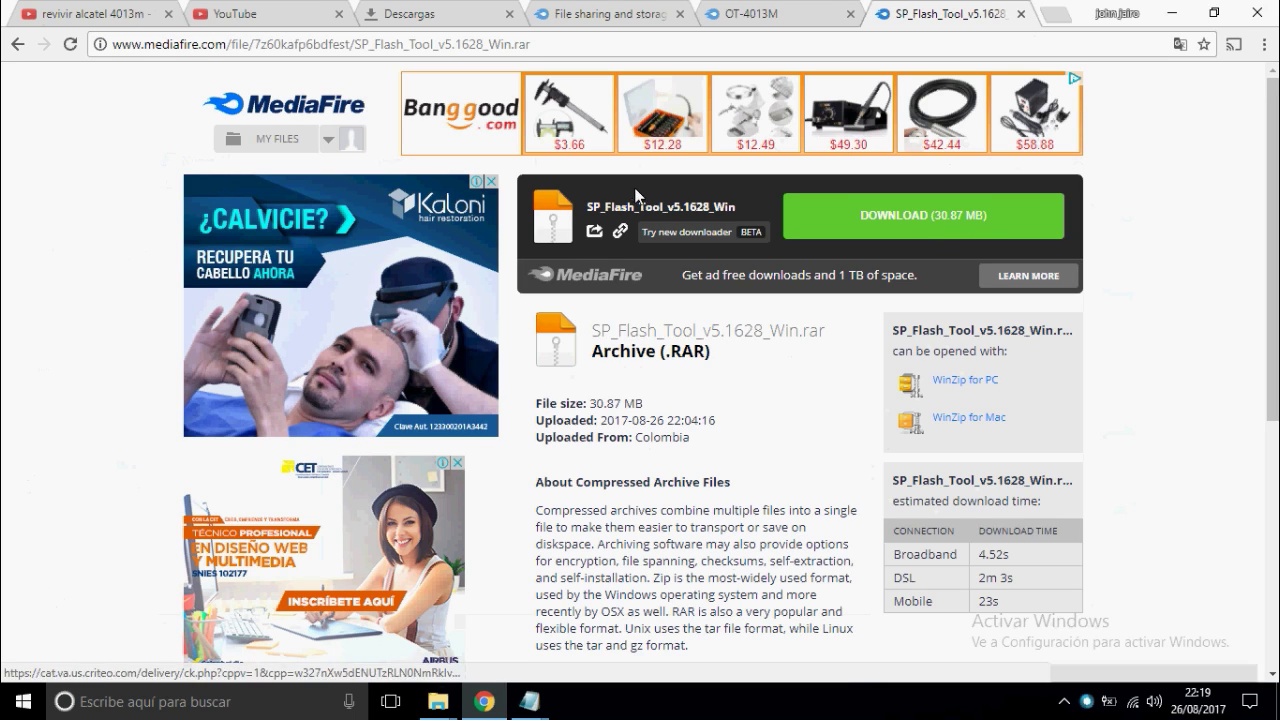
View the MediaFire download page for OT-4013M.rar, and minimise the browser and the note to reveal the desktop.
click(737, 14)
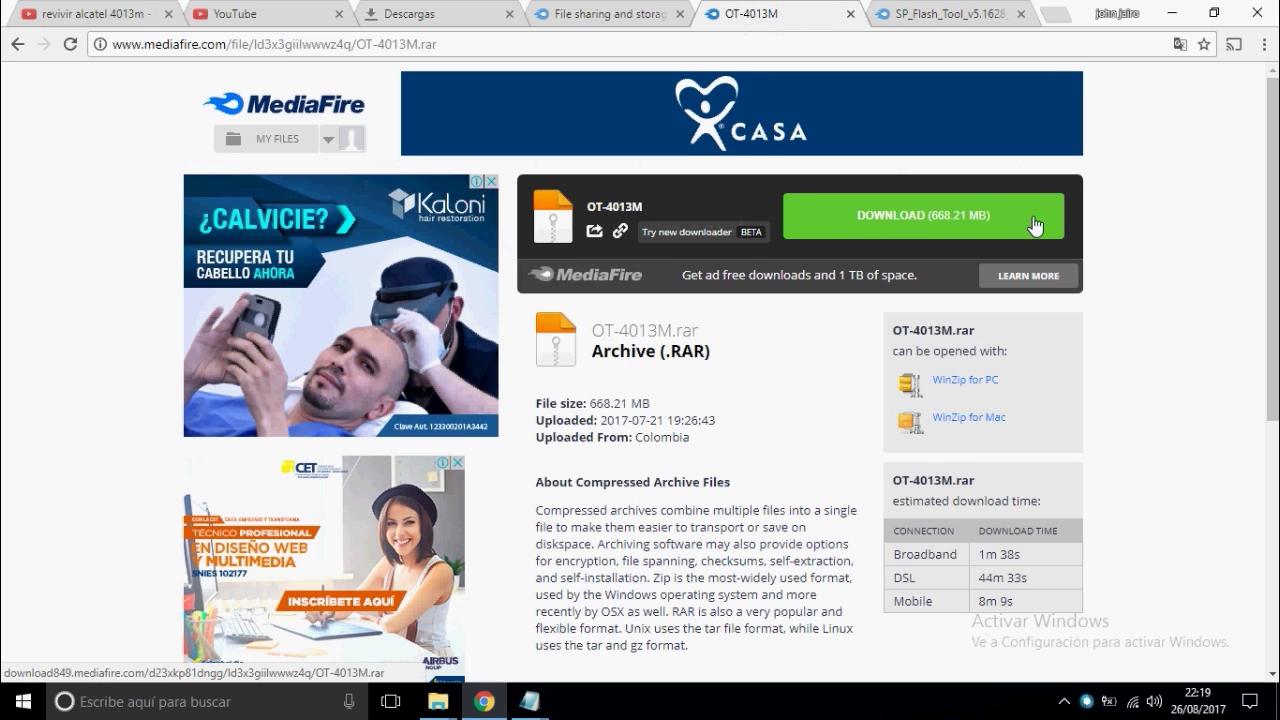
click(1172, 14)
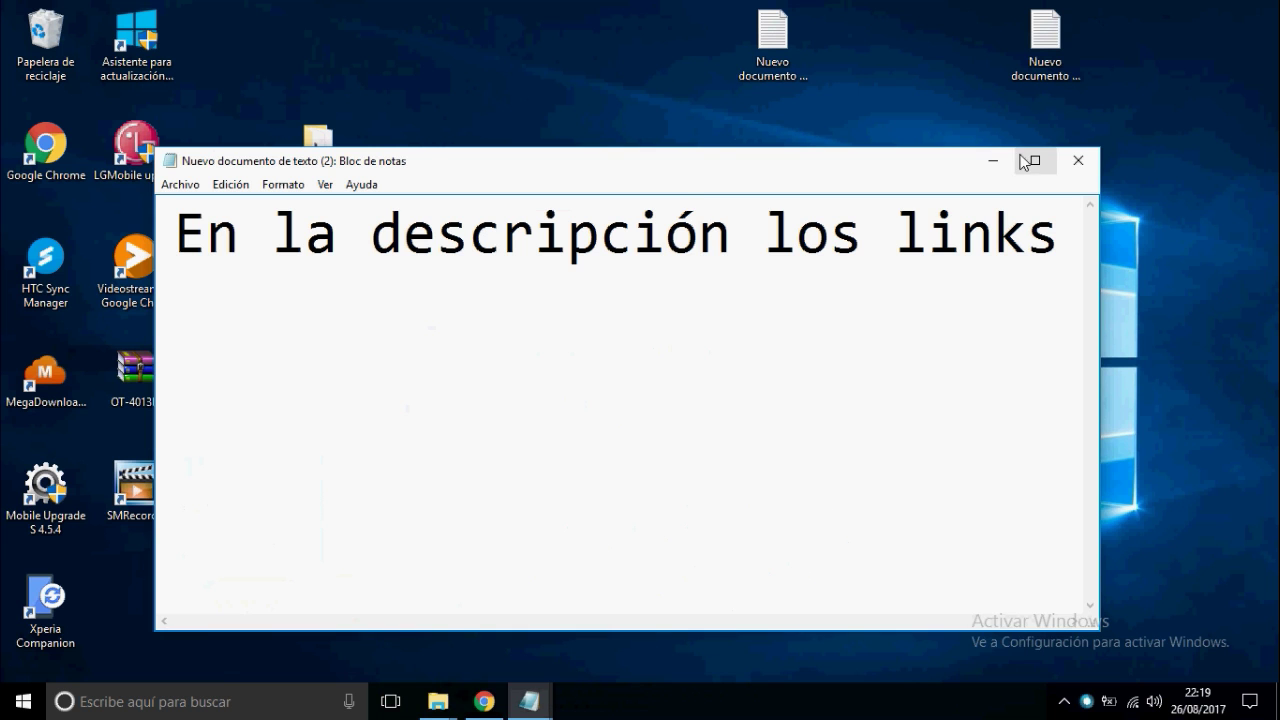
click(990, 163)
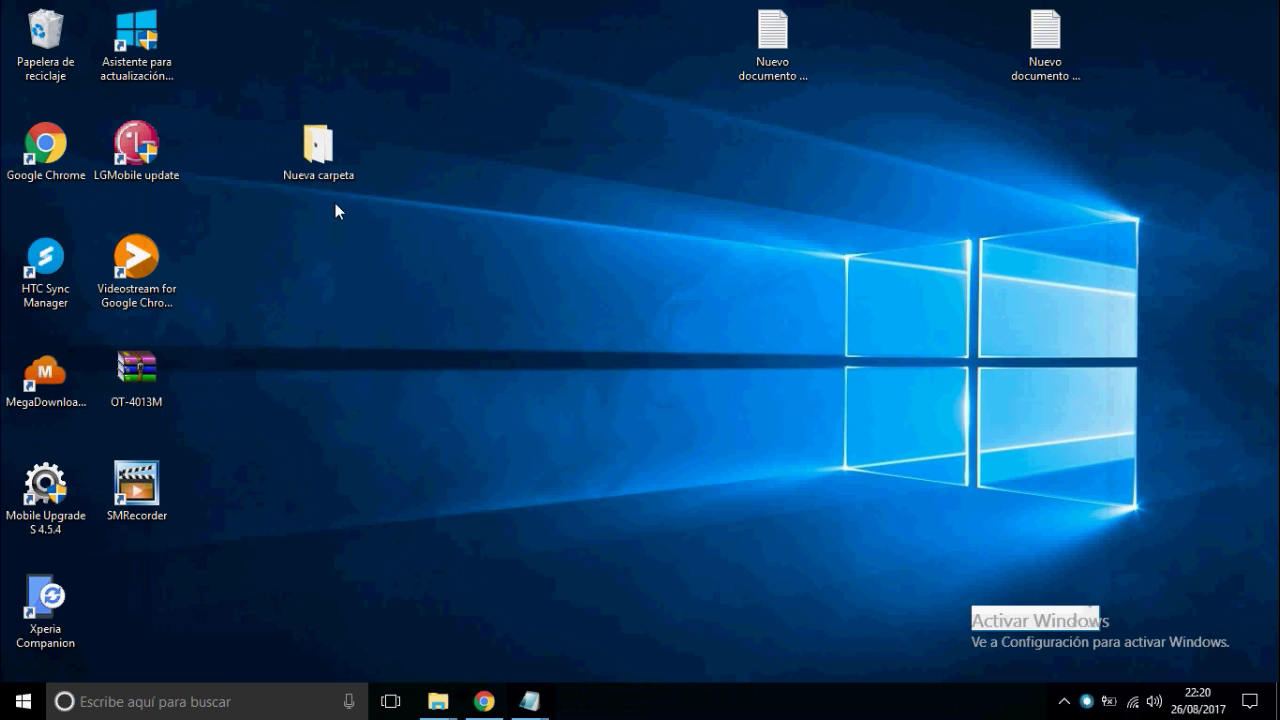
Extract the OT-4013M archive directly inside the Nueva carpeta folder on the desktop.
double_click(318, 160)
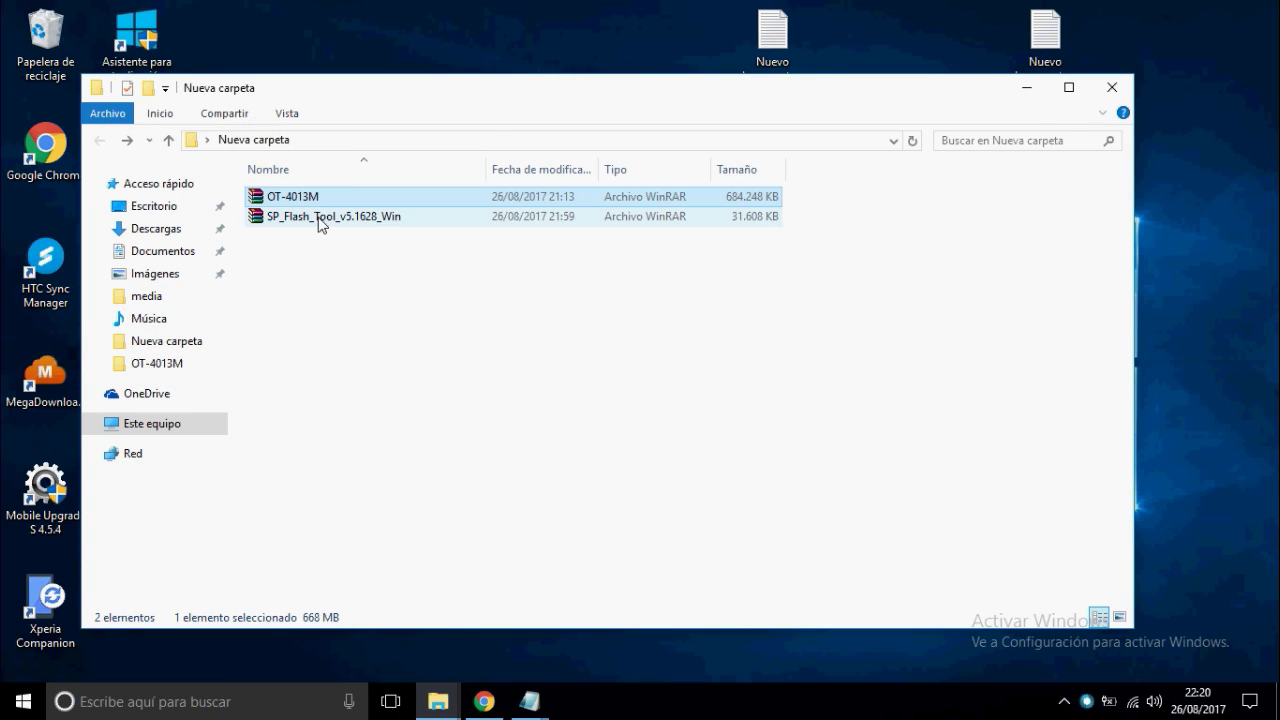
right_click(298, 202)
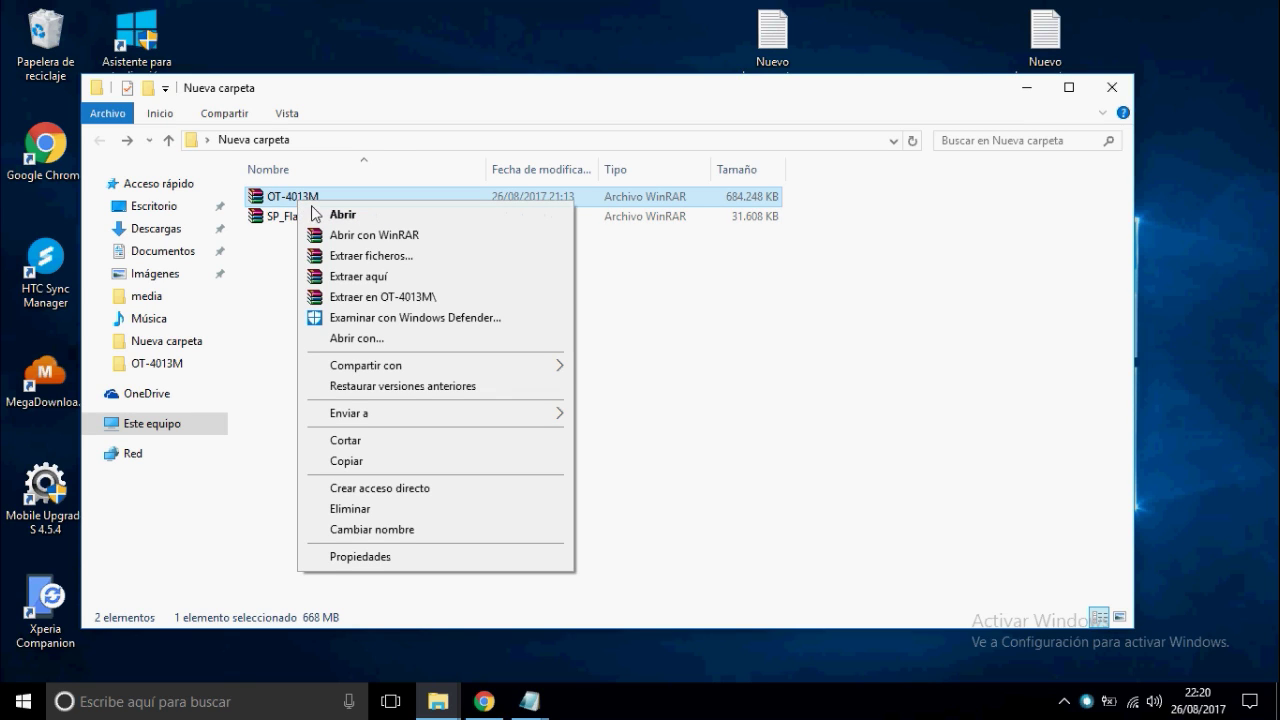
click(358, 278)
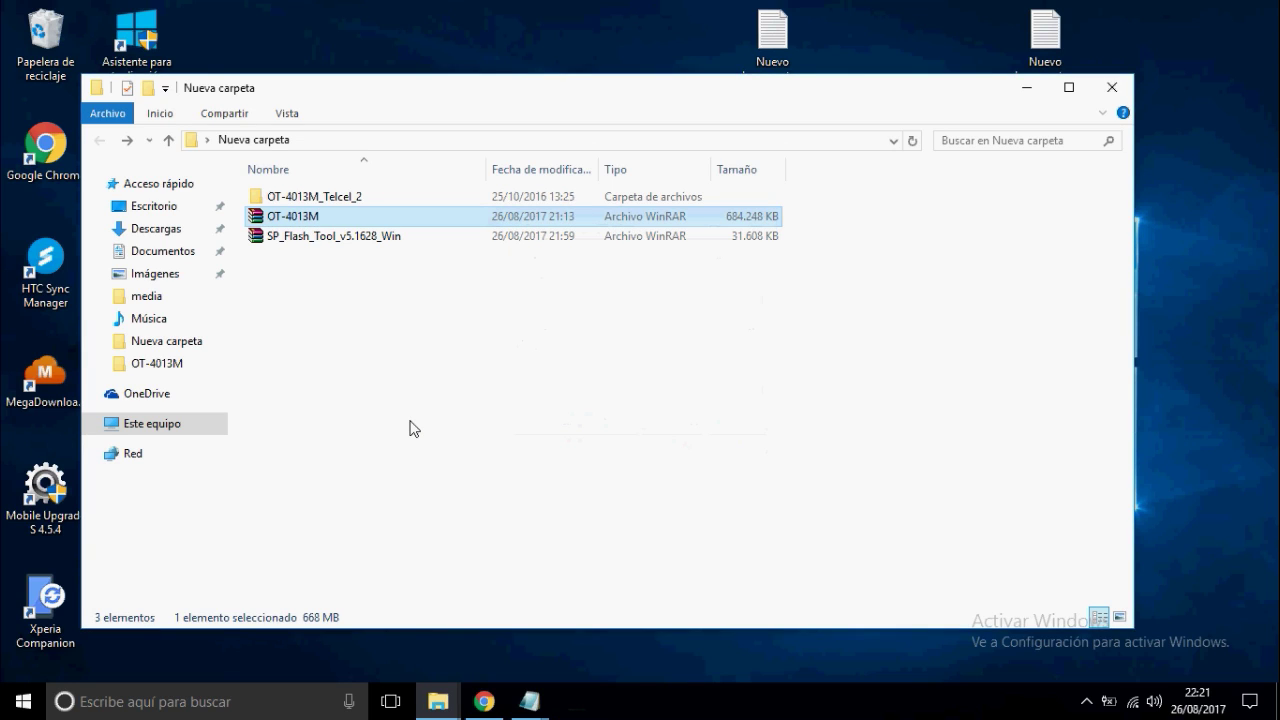
Extract the SP_Flash_Tool_v5.1628_Win archive into its own folder of the same name.
right_click(323, 240)
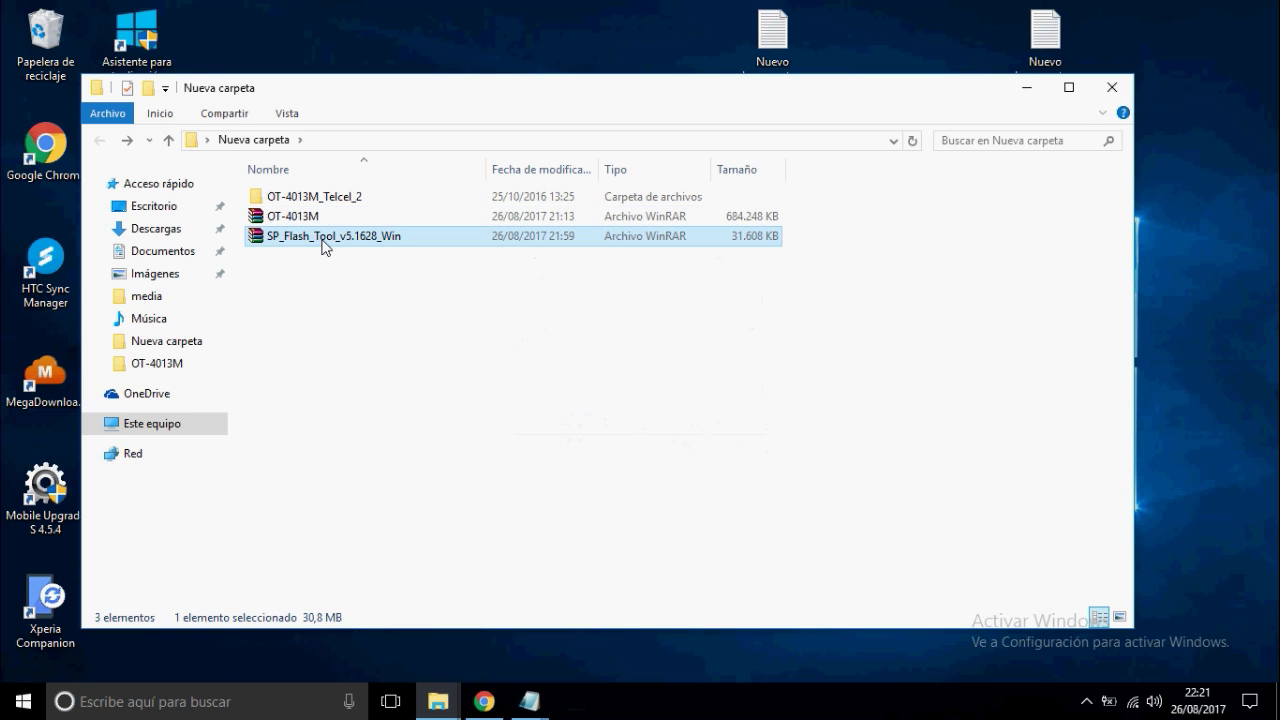
click(376, 338)
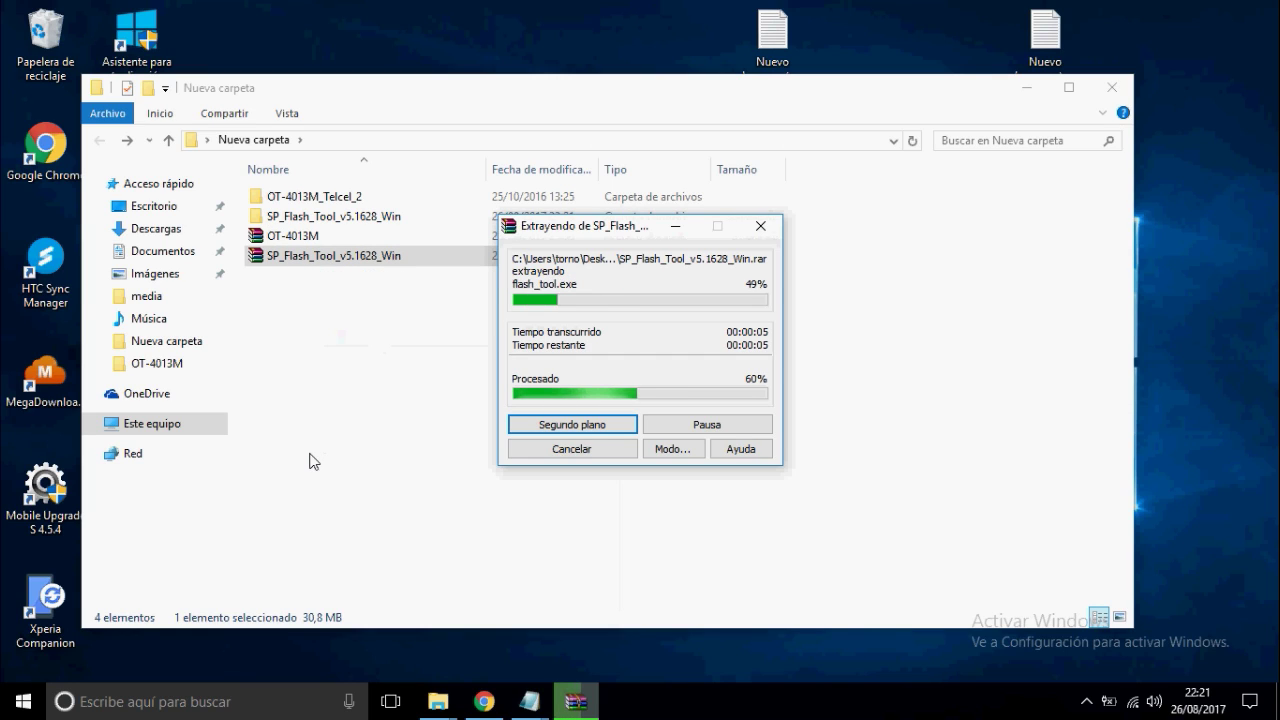
drag(306, 465, 361, 357)
click(576, 701)
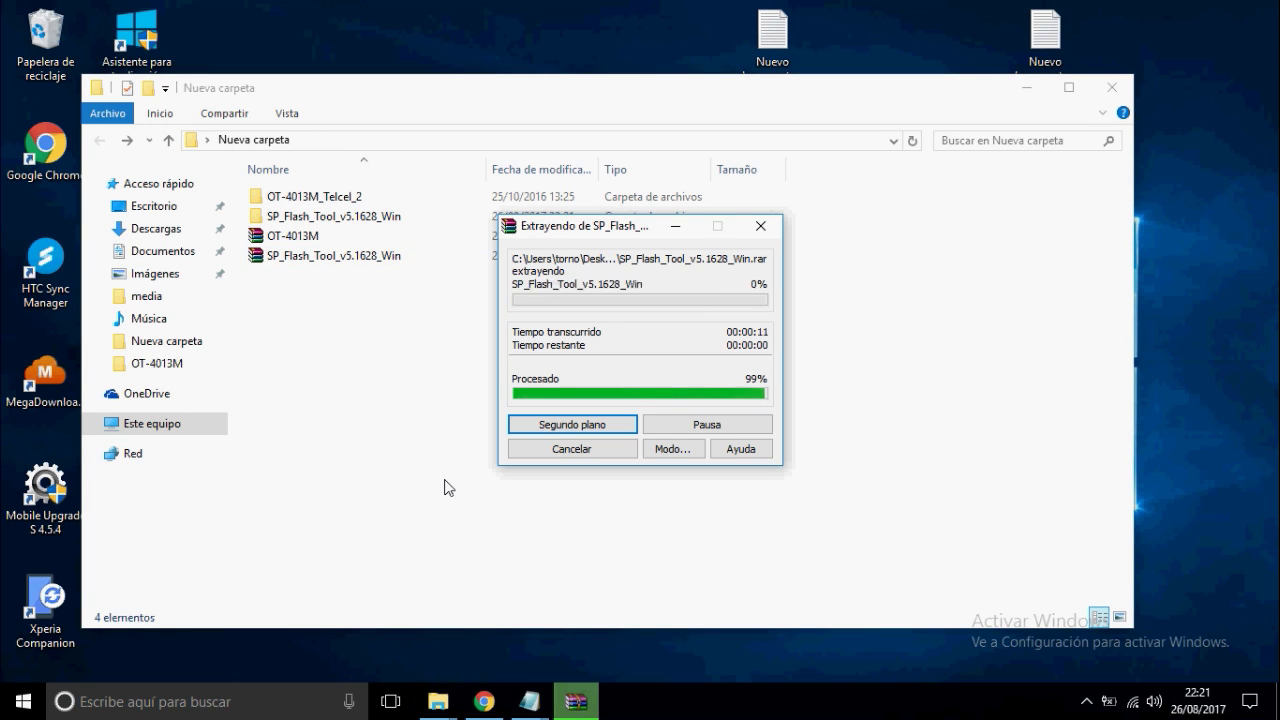
Inspect the OT-4013M_Telcel_2 folder, and run flash_tool as administrator from the innermost SP_Flash_Tool_v5.1628_Win folder.
double_click(314, 199)
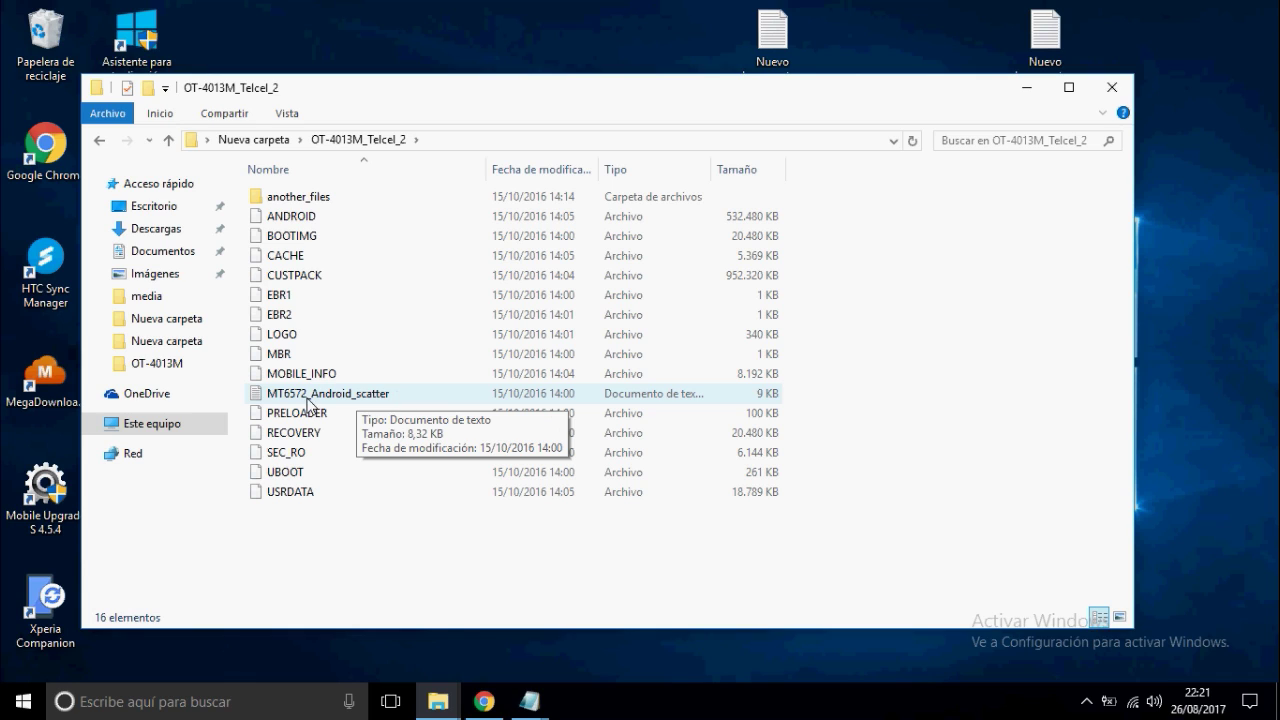
click(99, 140)
double_click(315, 217)
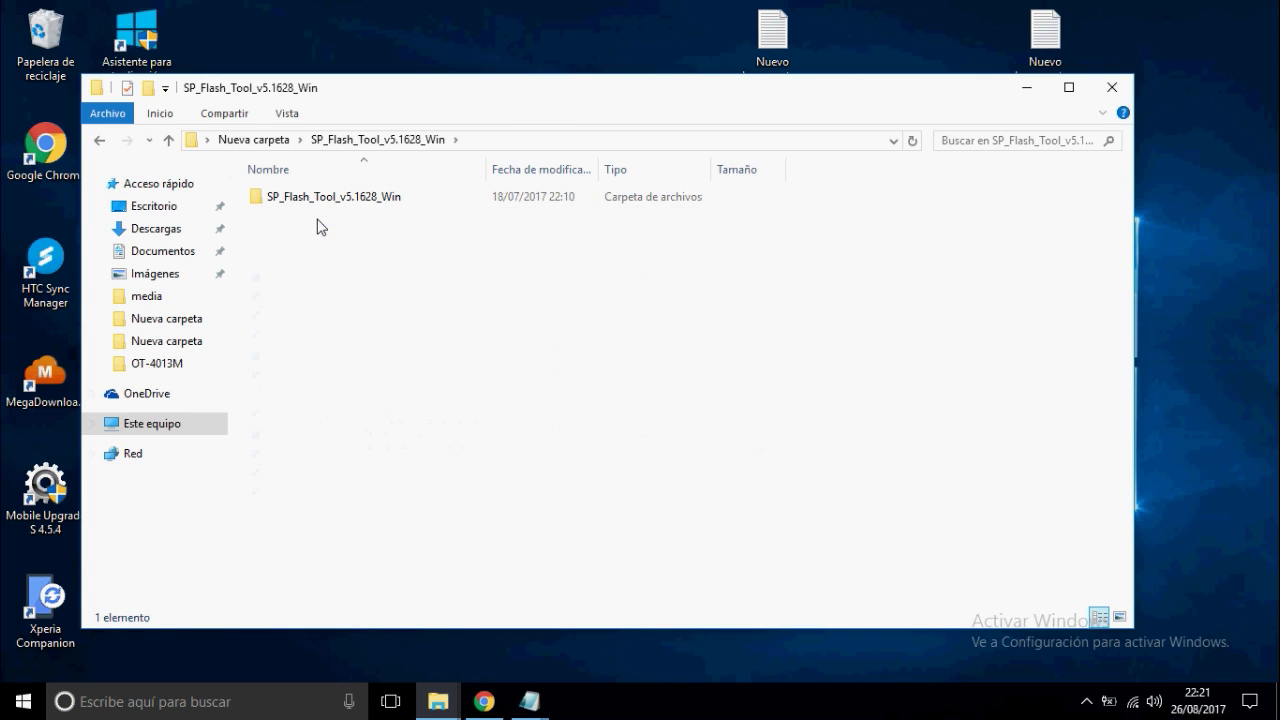
double_click(345, 200)
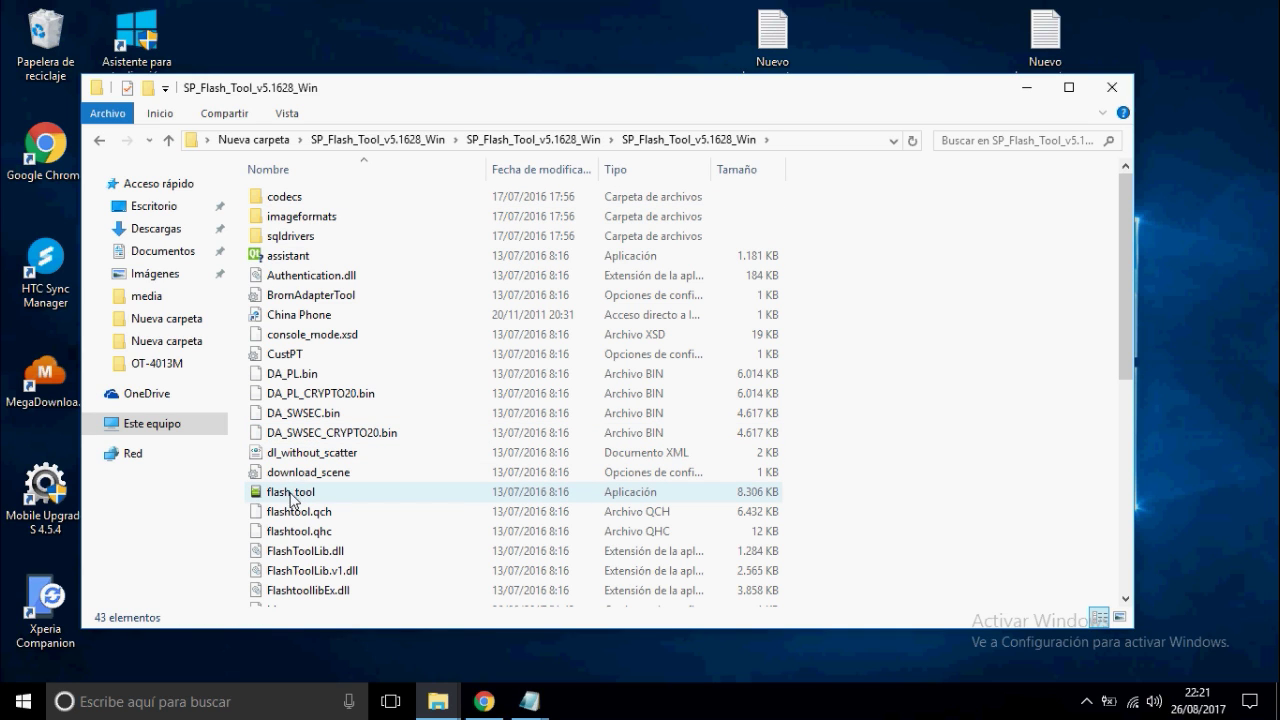
right_click(290, 494)
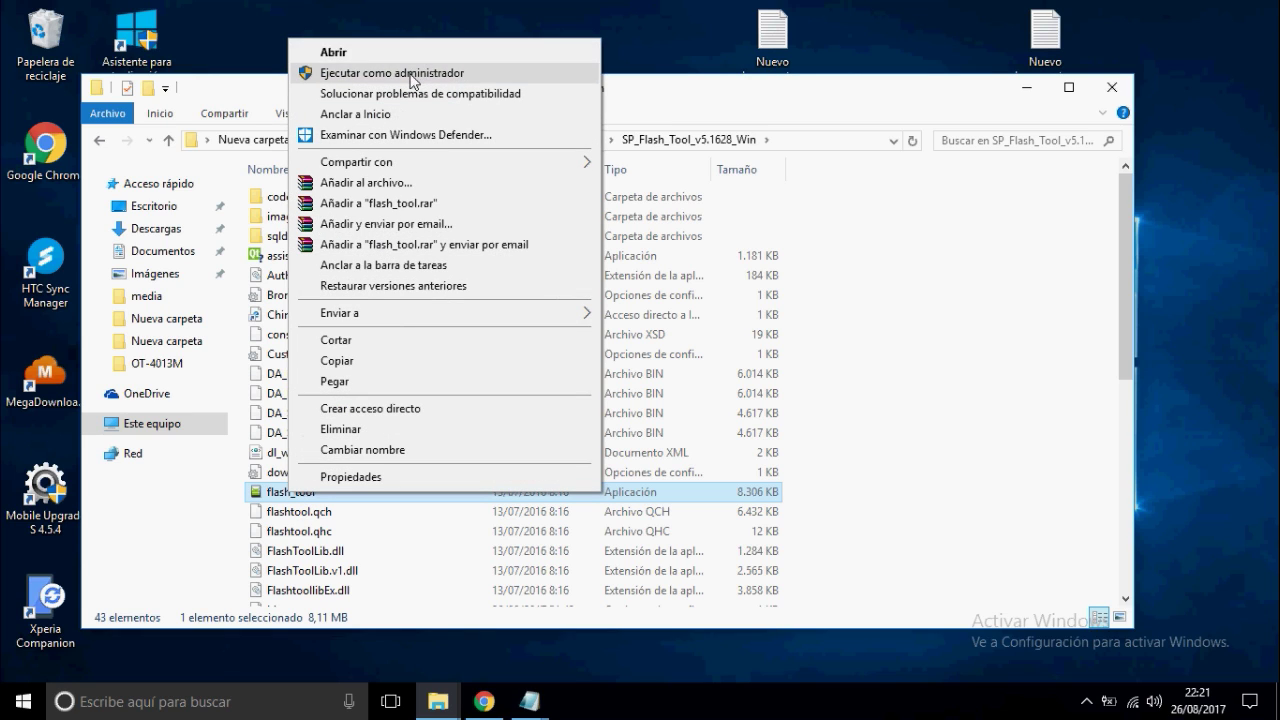
click(330, 74)
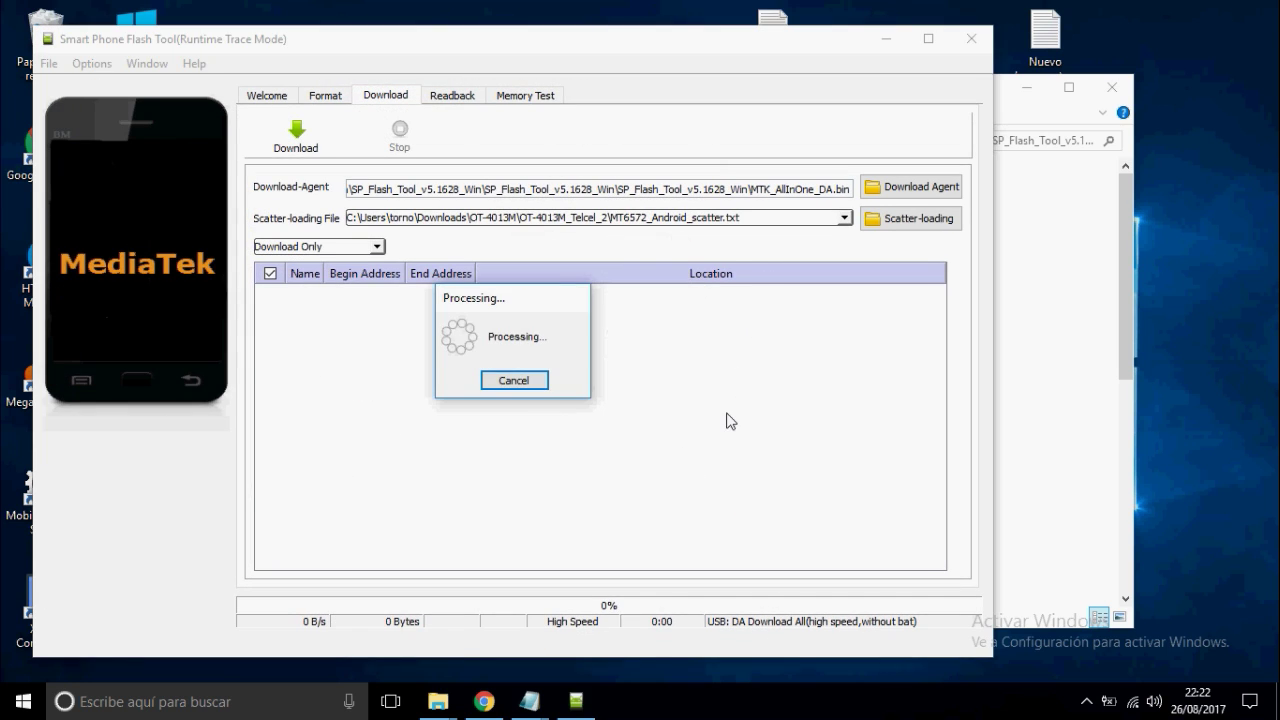
Load MTK_AllInOne_DA.bin as the download agent and MT6572_Android_scatter from the desktop's Nueva carpeta\OT-4013M_Telcel_2 folder as the scatter file.
click(930, 193)
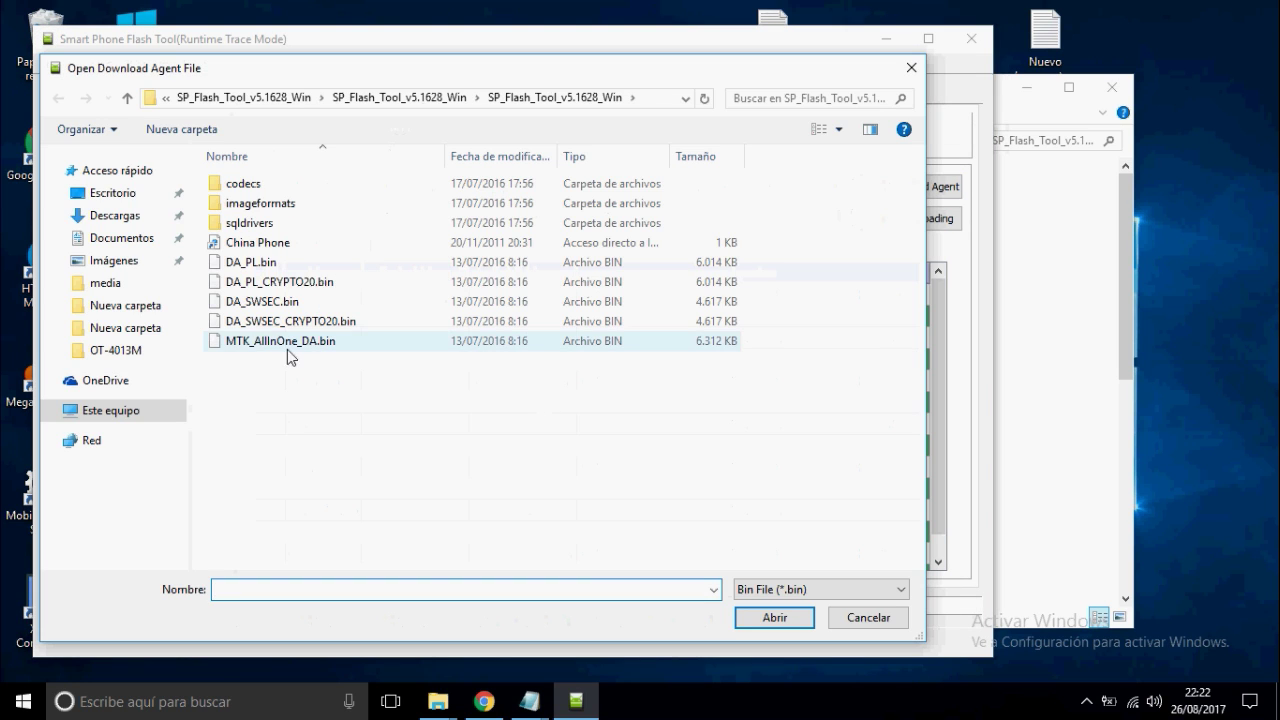
double_click(305, 348)
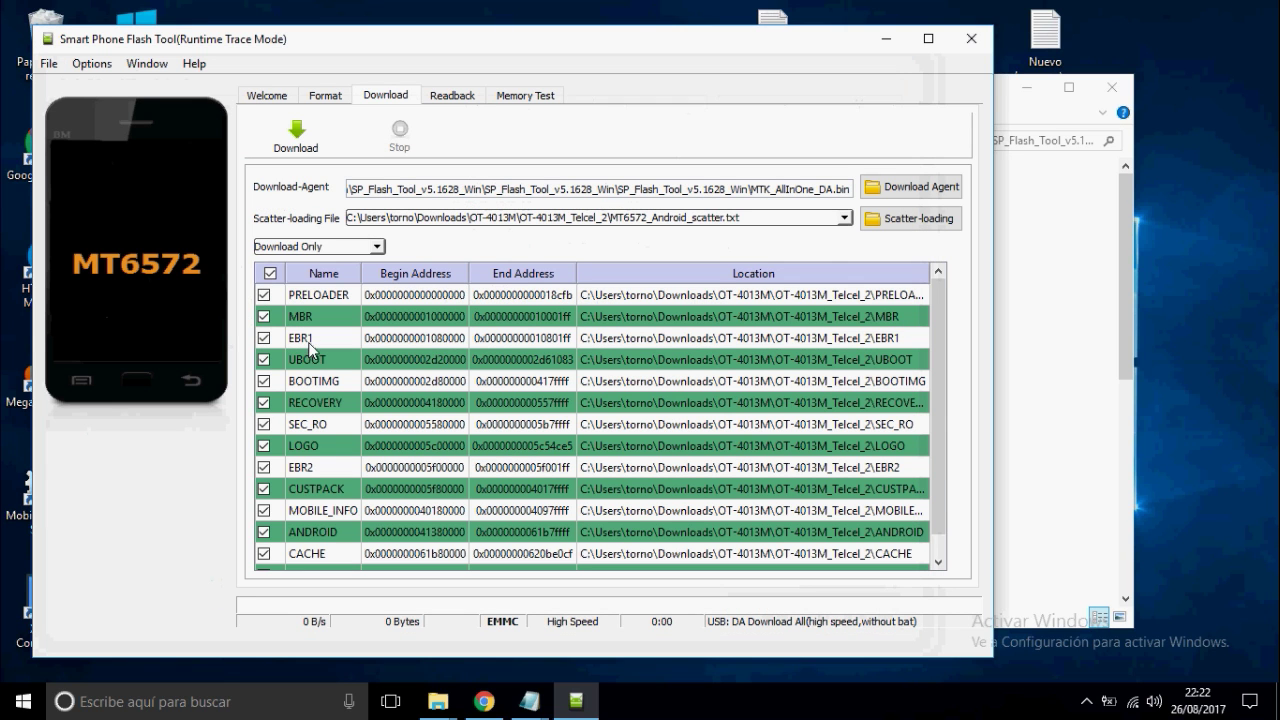
click(905, 218)
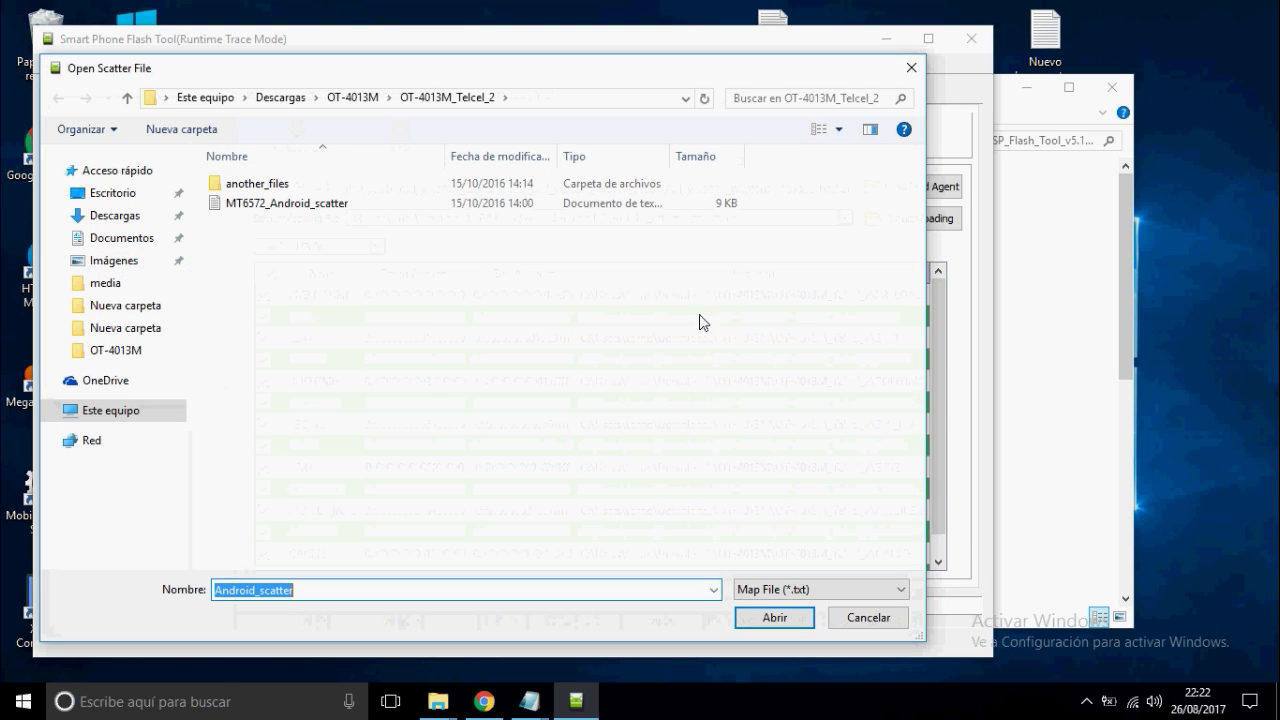
click(134, 307)
click(125, 328)
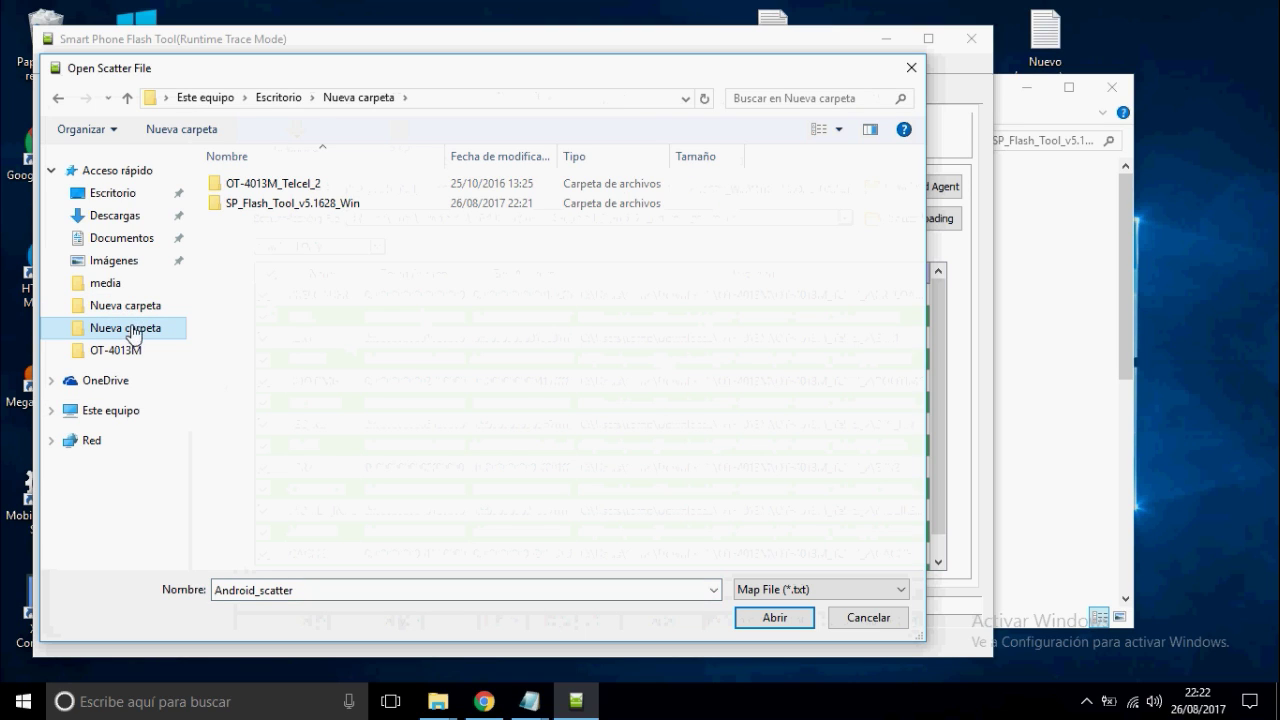
double_click(287, 183)
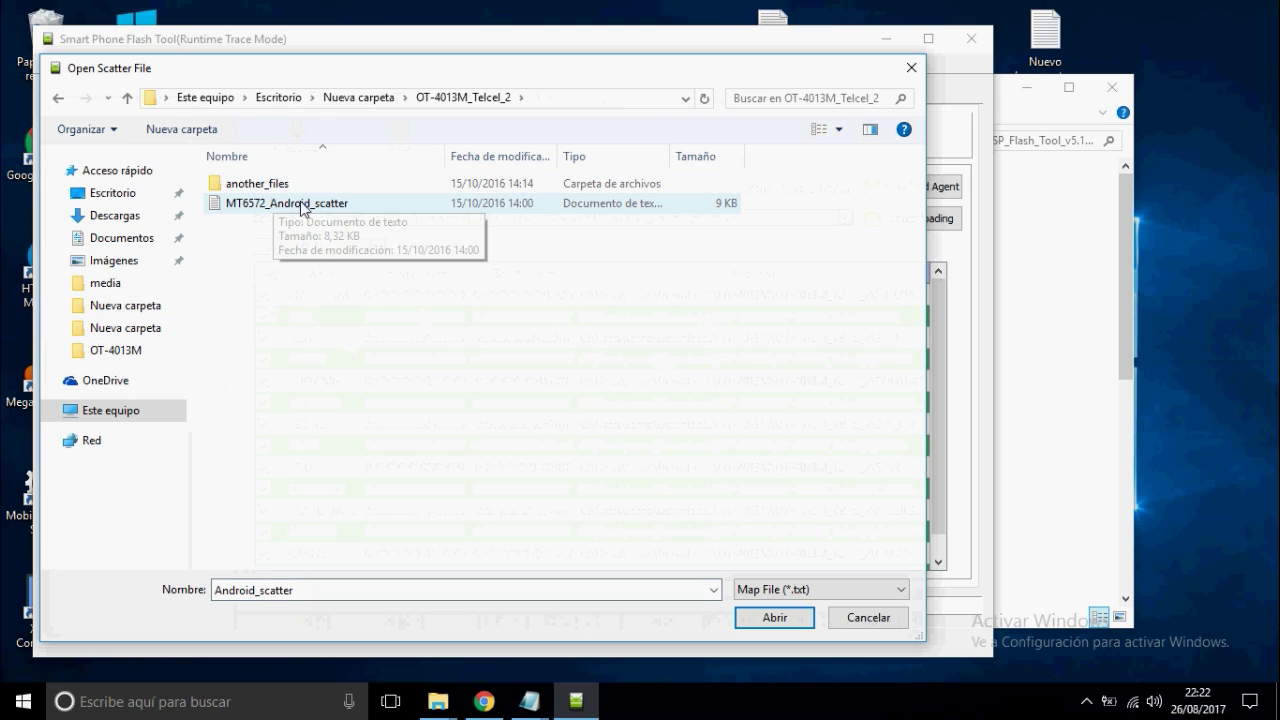
double_click(309, 207)
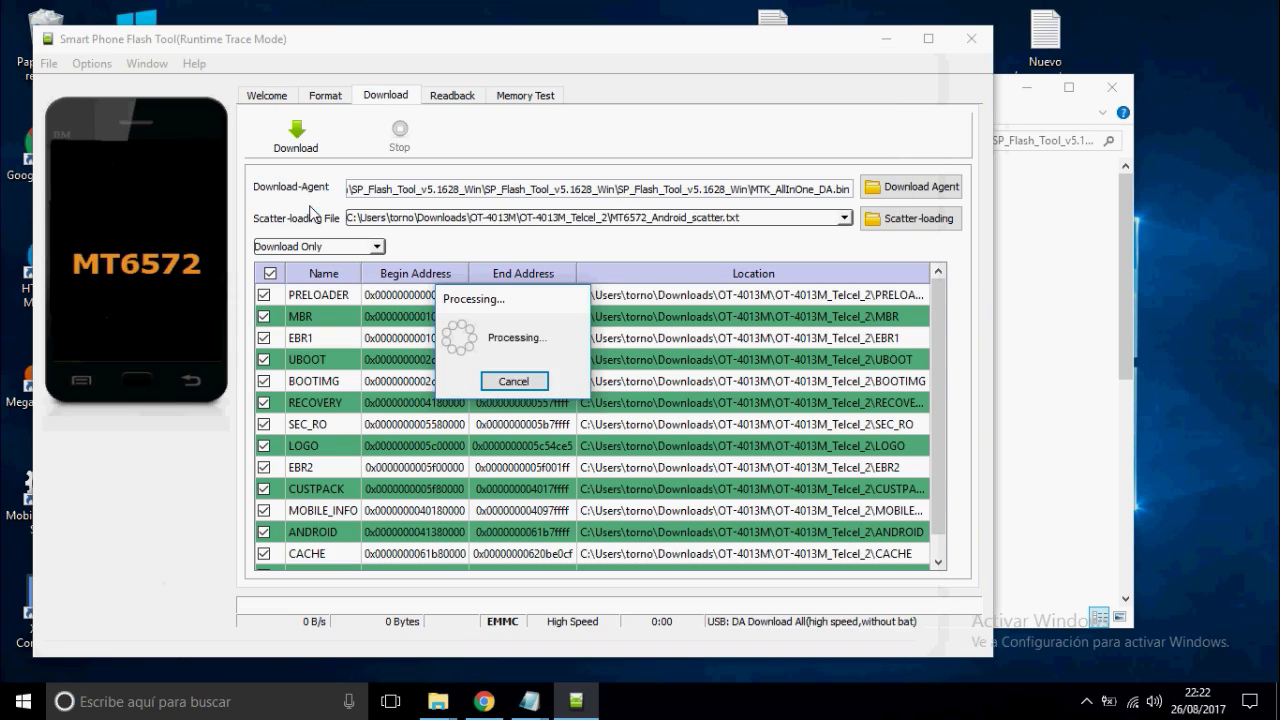
Set the download mode to Firmware Upgrade and start the download to the phone.
click(380, 248)
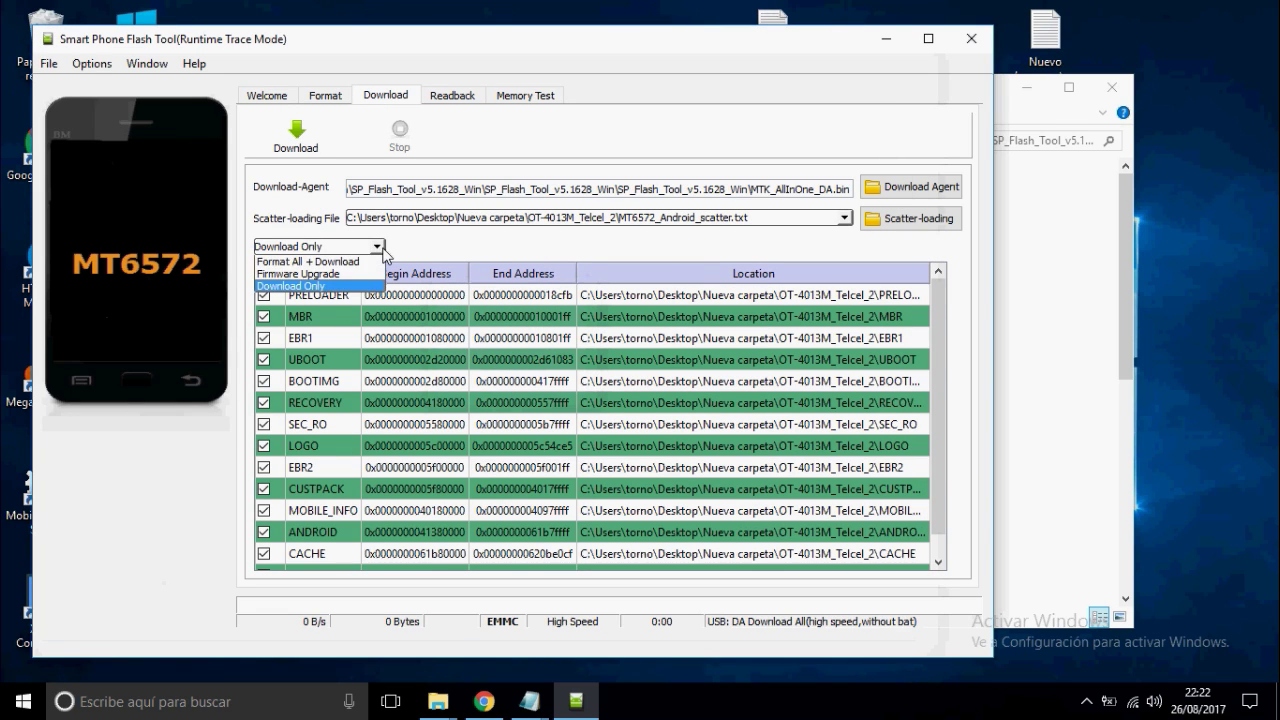
click(310, 274)
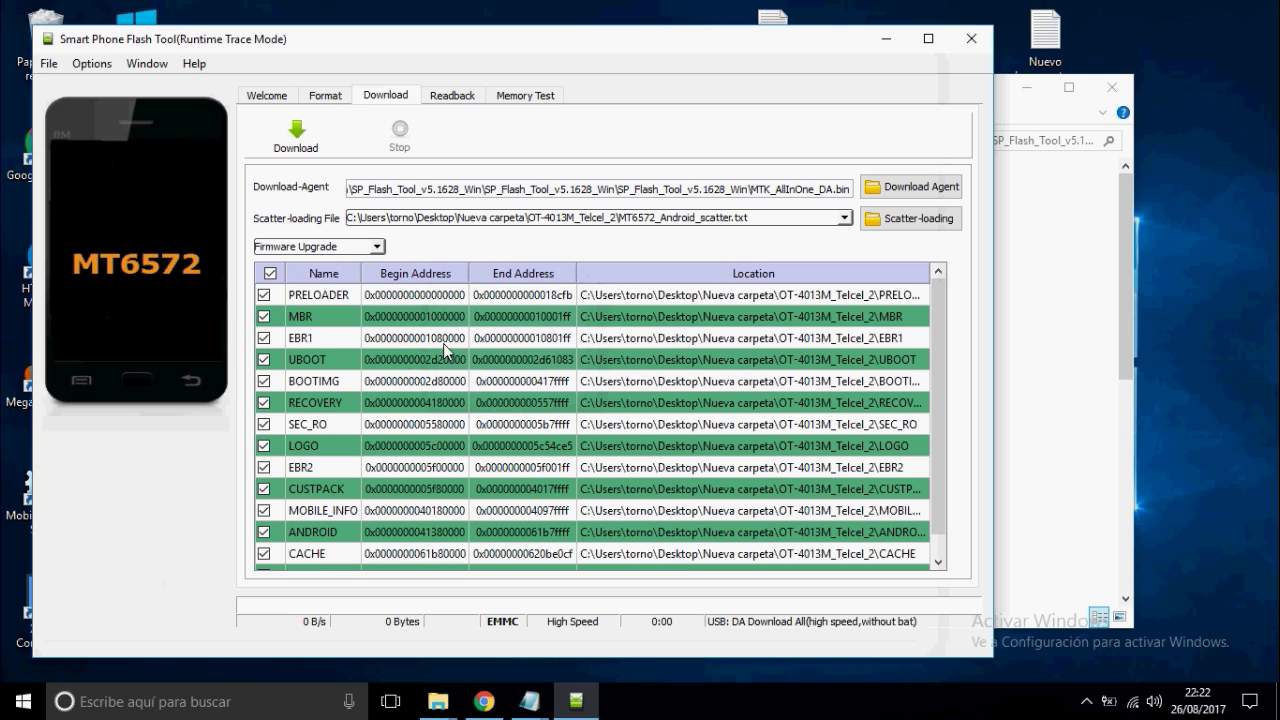
click(297, 137)
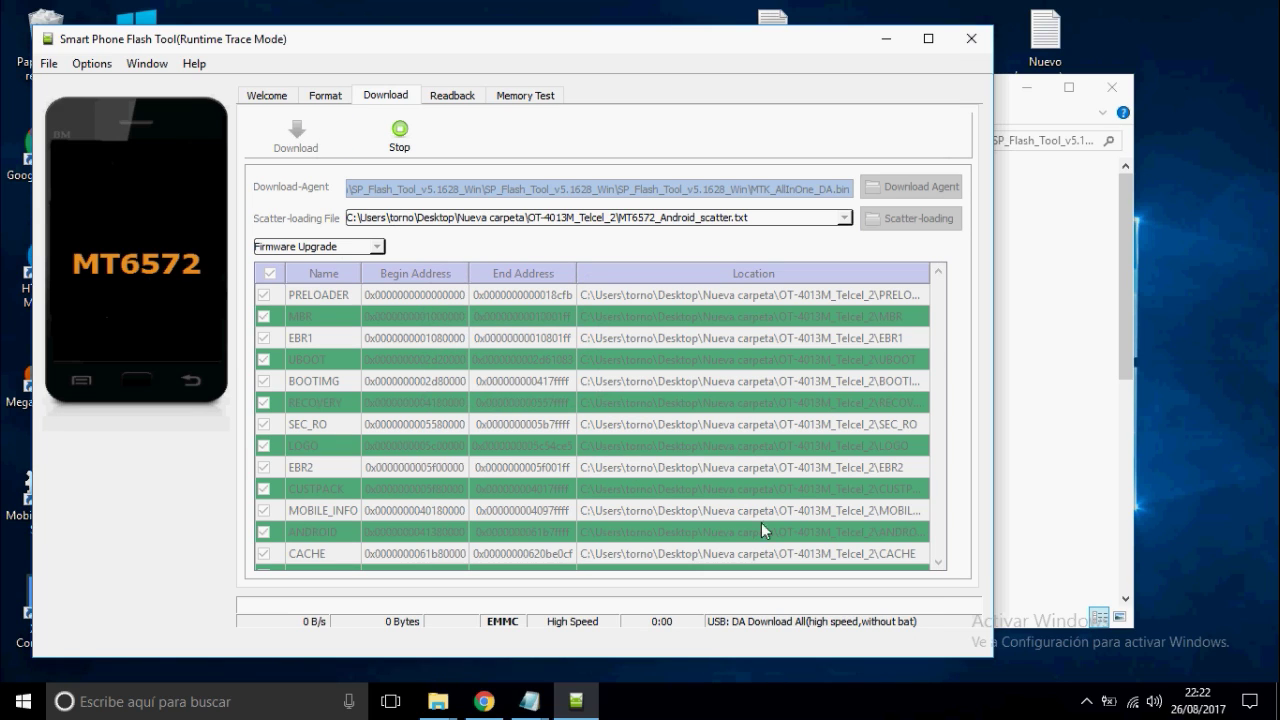
Read the note about connecting the switched-off phone, and minimise it to return to the flashing window.
click(530, 701)
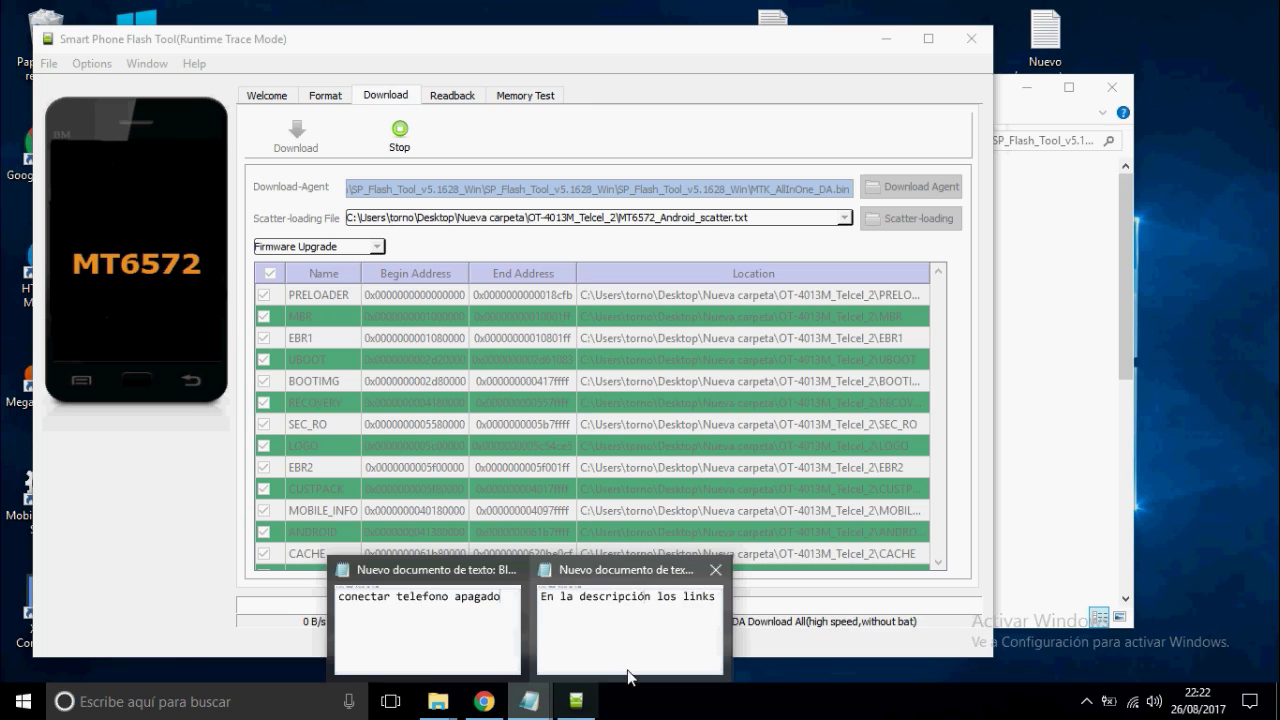
click(437, 669)
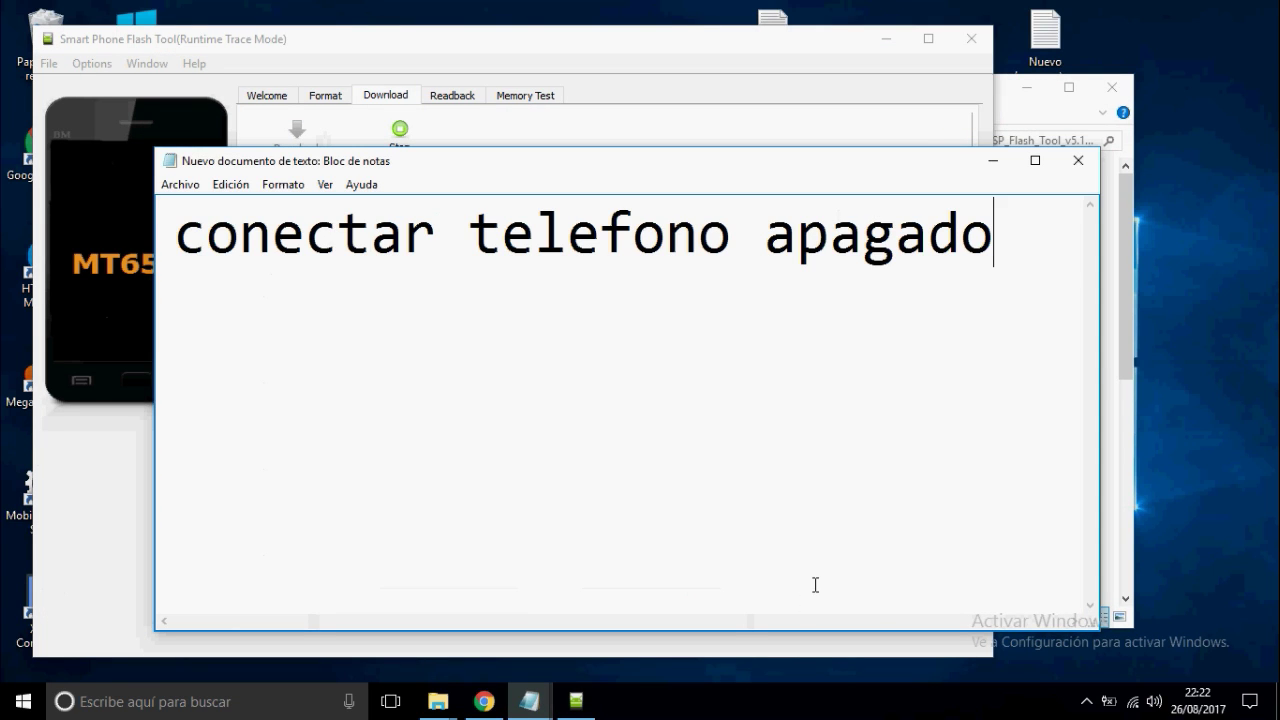
click(992, 161)
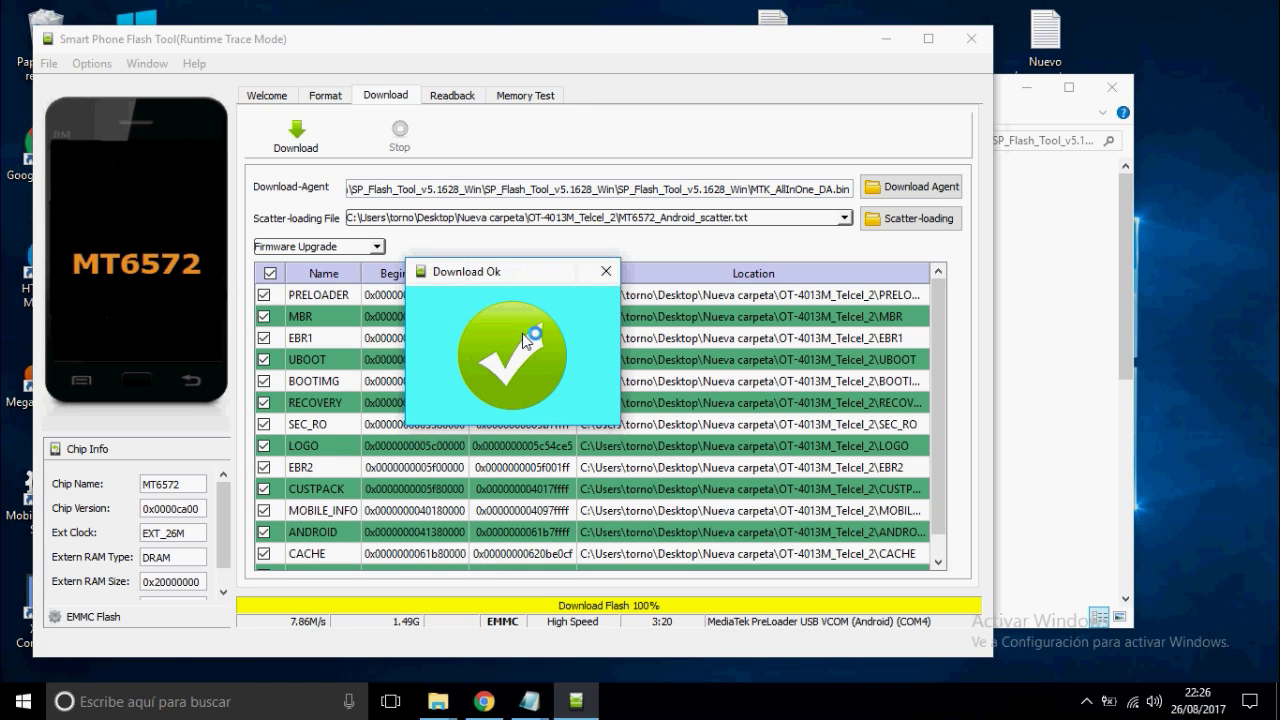
click(1088, 702)
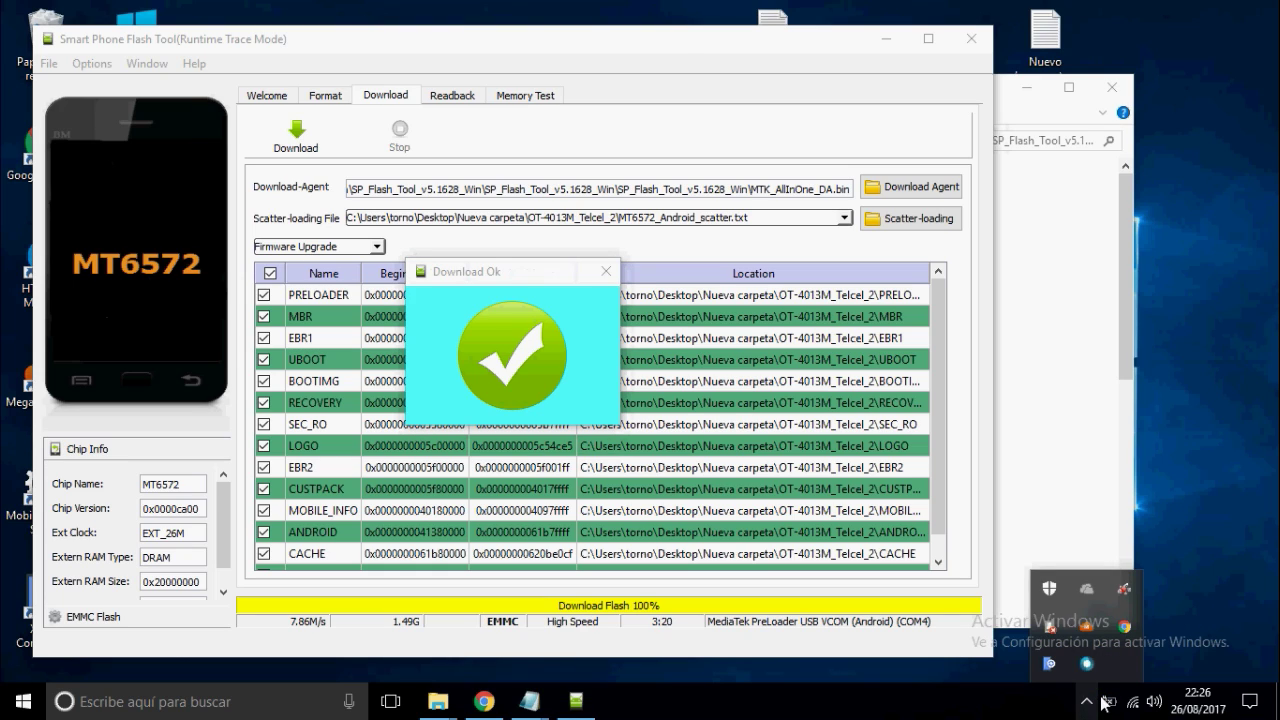